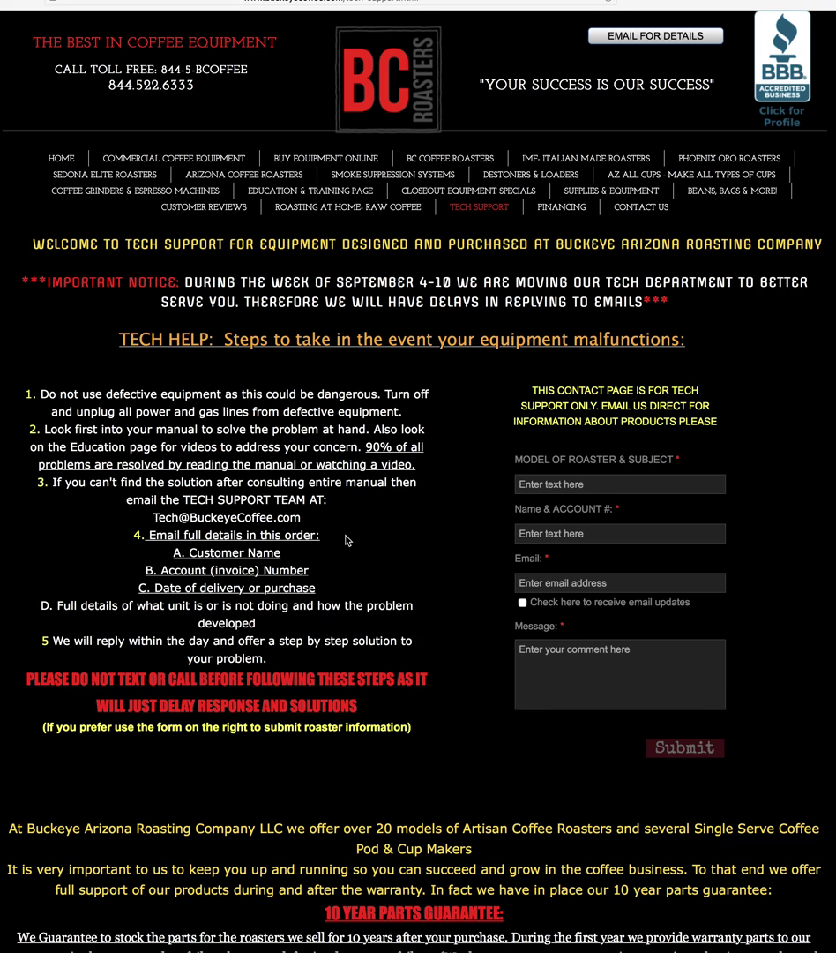
# Find the Artisan software download from the Tech Support page and download artisan-mac-1.1.0.dmg from its GitHub v1.1.0 release.
pyautogui.scroll(-2, 347, 540)
pyautogui.scroll(-8, 347, 540)
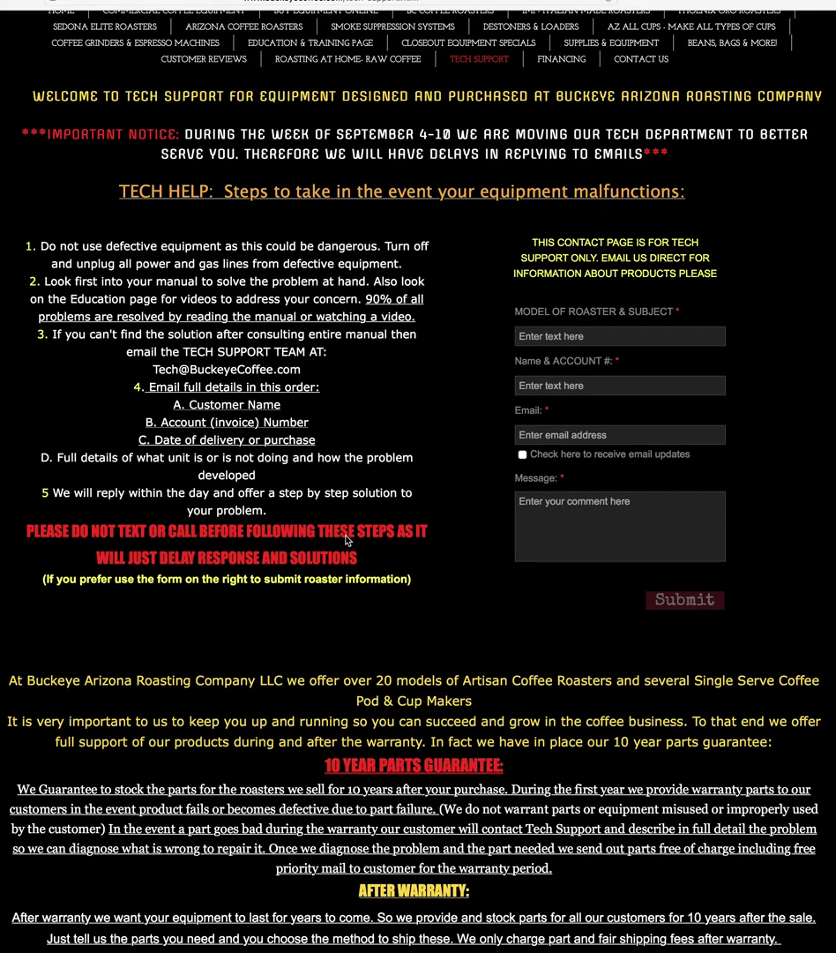
pyautogui.scroll(-8, 353, 529)
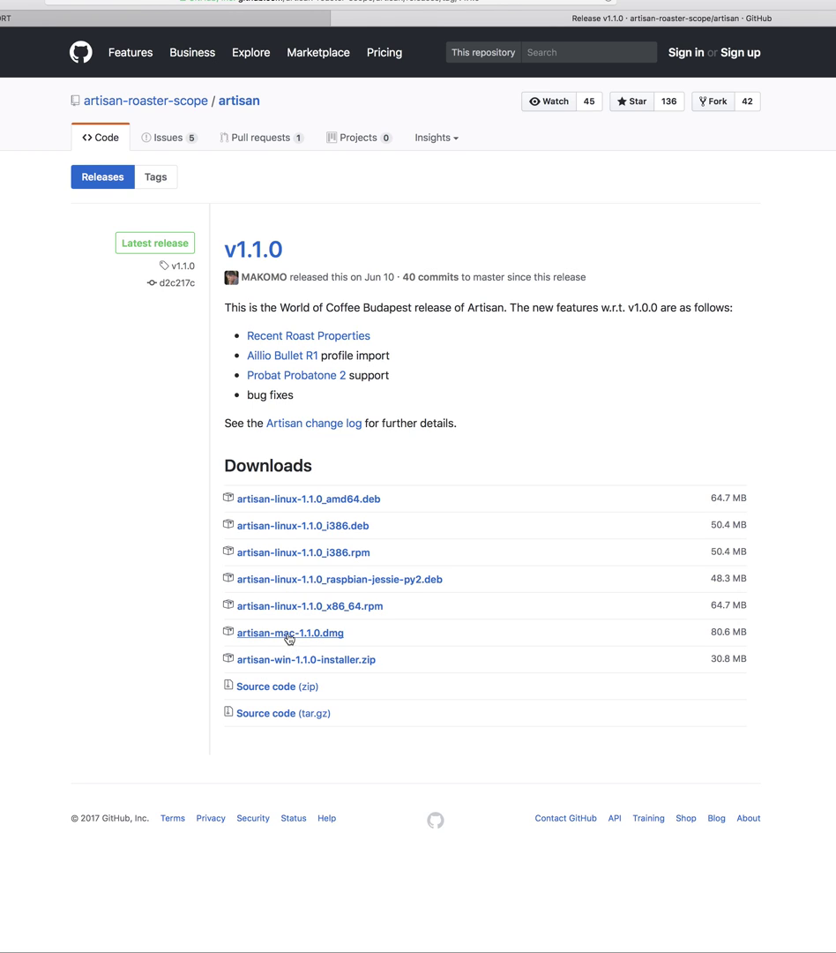
pyautogui.click(289, 636)
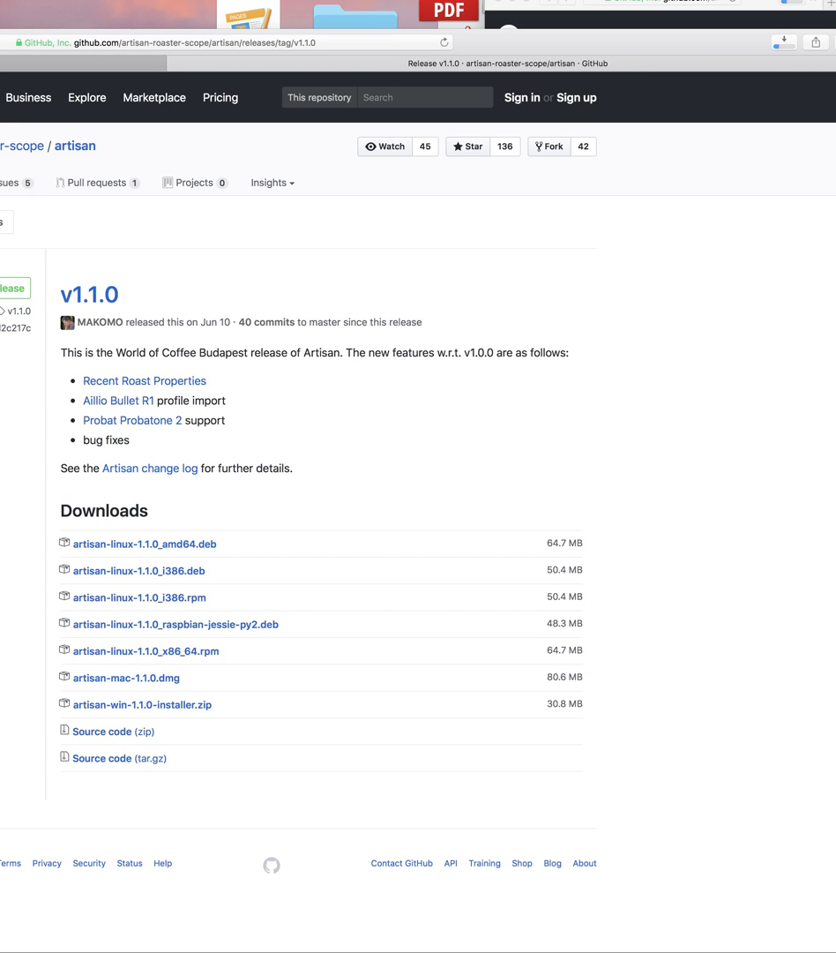
# Return to the Tech Support page, open the CP210 driver link for 2017 models, and download the Macintosh OSX VCP driver.
pyautogui.hotkey('ctrl', 'Tab')
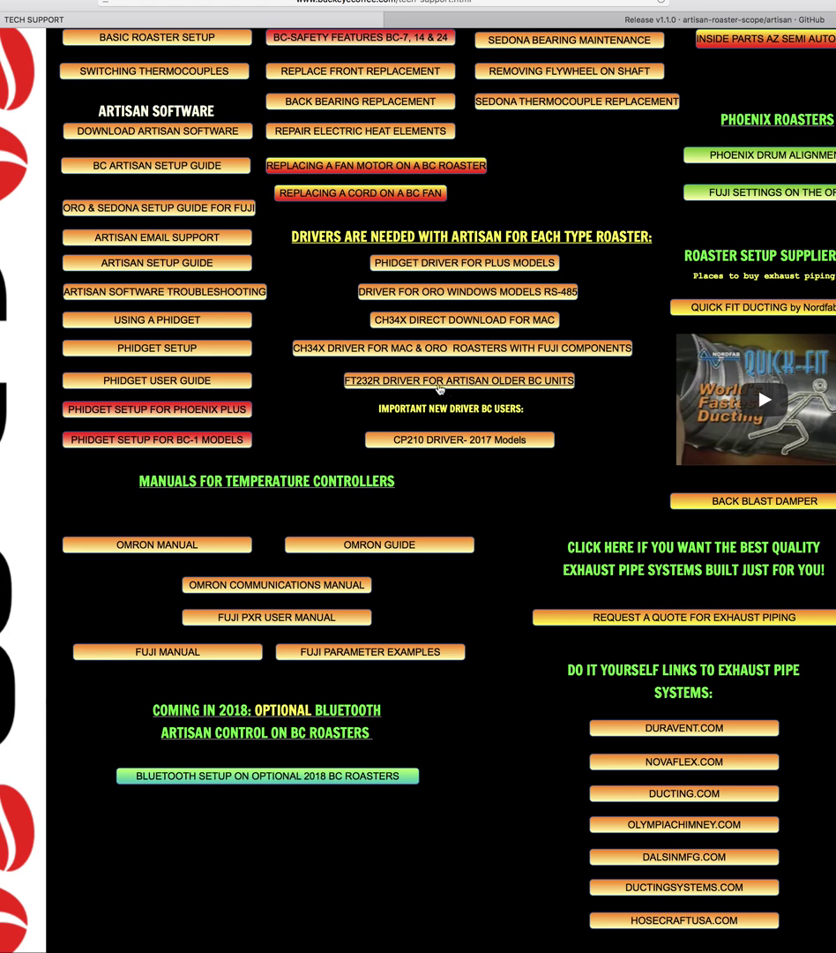
pyautogui.scroll(2, 463, 163)
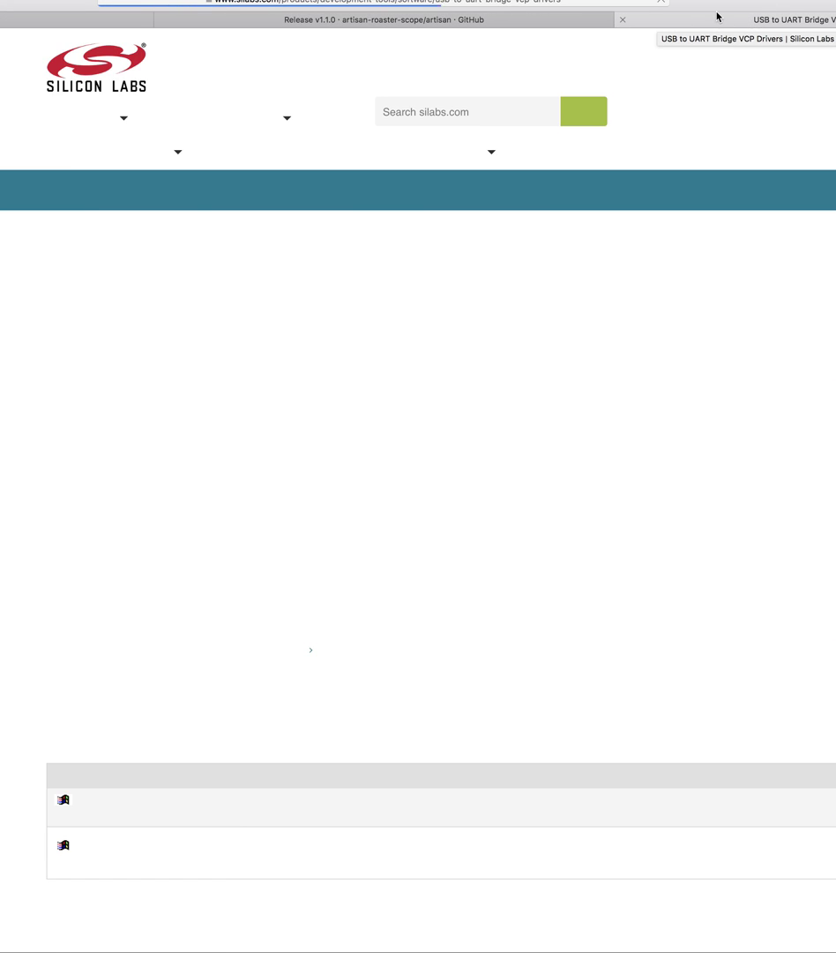
pyautogui.scroll(-2, 353, 397)
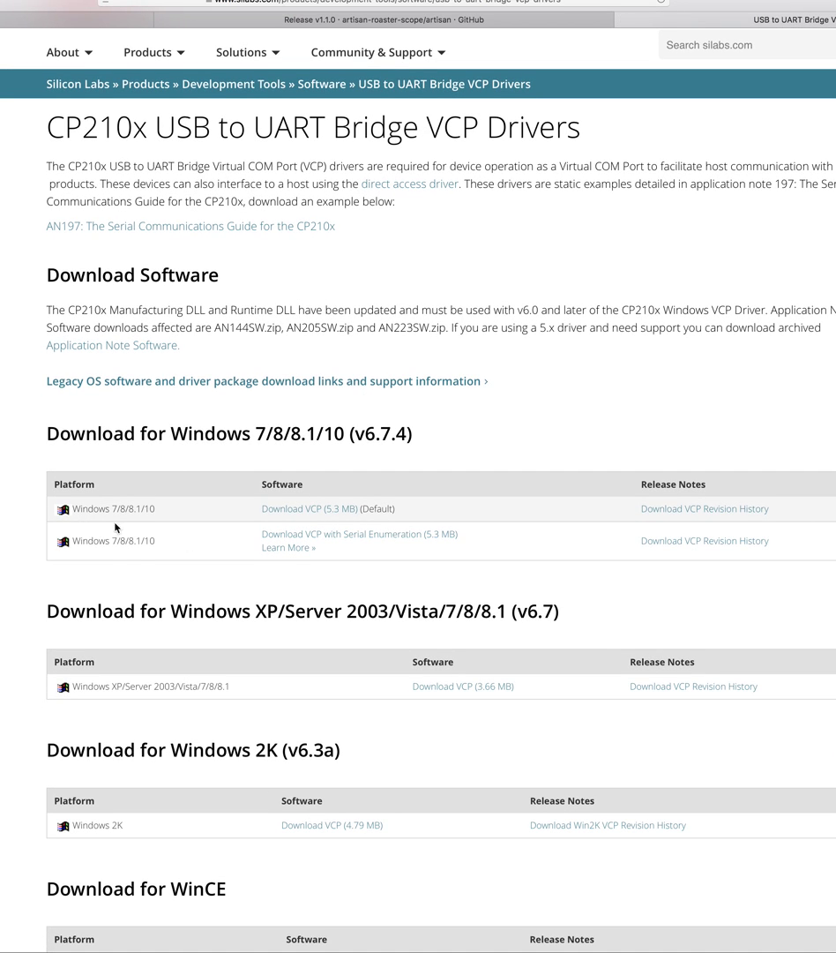
pyautogui.scroll(-3, 284, 548)
pyautogui.scroll(-10, 256, 517)
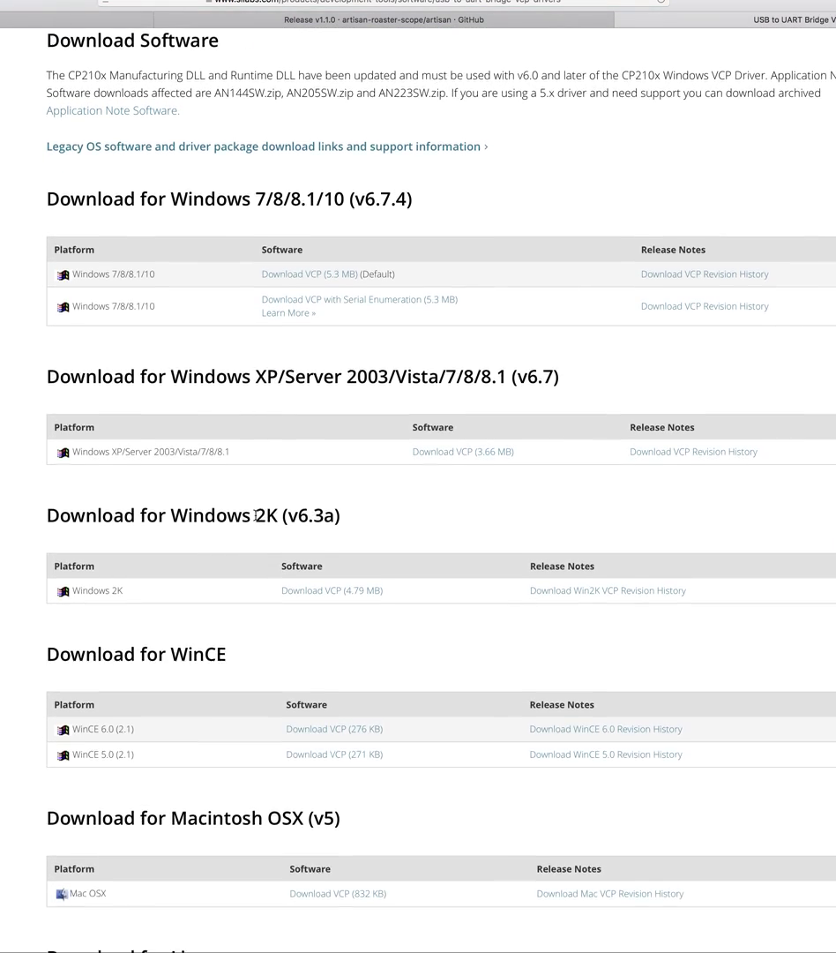
pyautogui.scroll(-3, 256, 519)
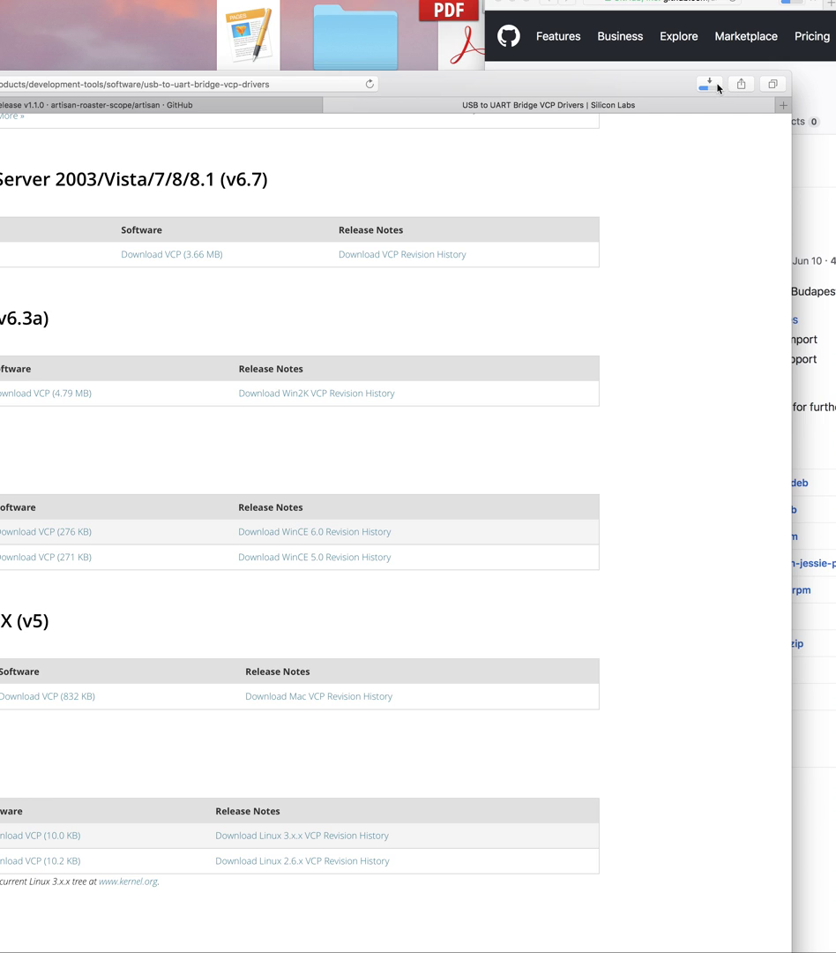
# Open the downloaded SiLabsUSBDriverDisk.dmg and accept its end-user license agreement.
pyautogui.click(711, 85)
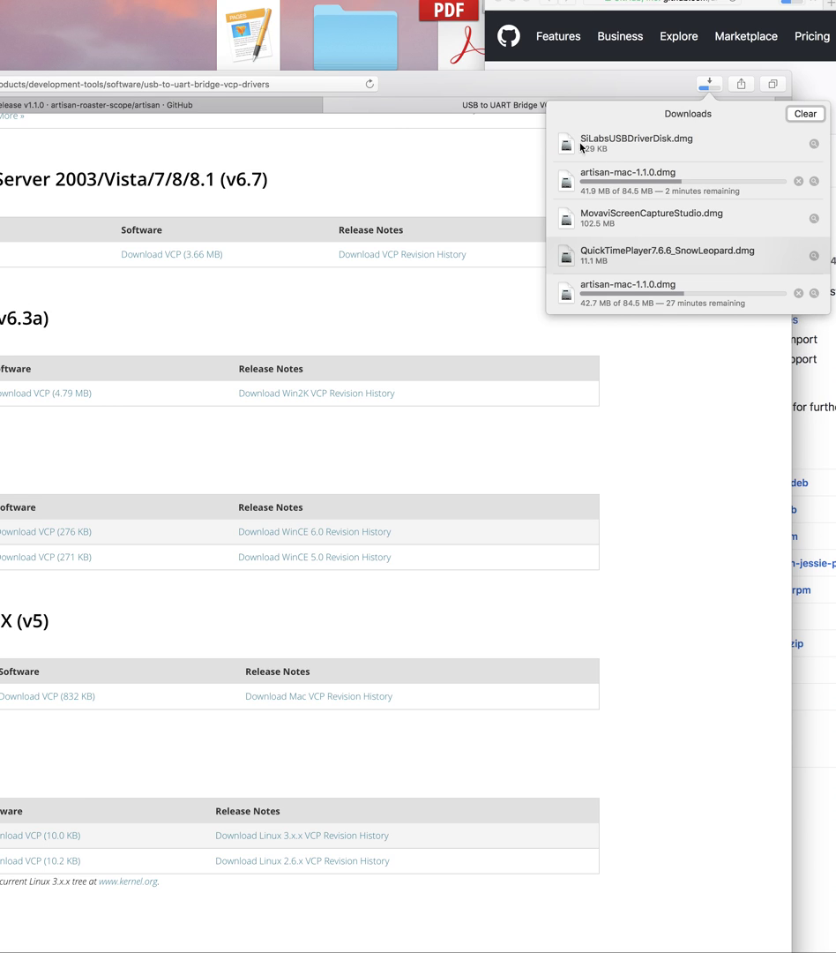
pyautogui.click(580, 148)
pyautogui.doubleClick(581, 148)
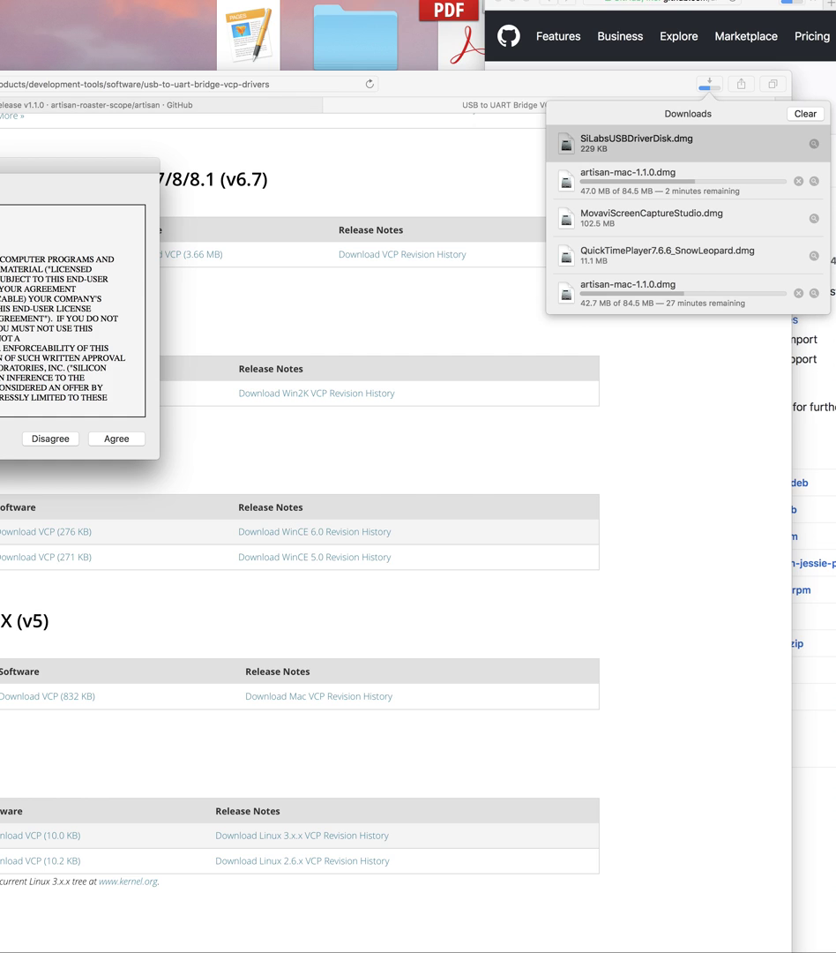
pyautogui.moveTo(0, 174); pyautogui.dragTo(116, 182)
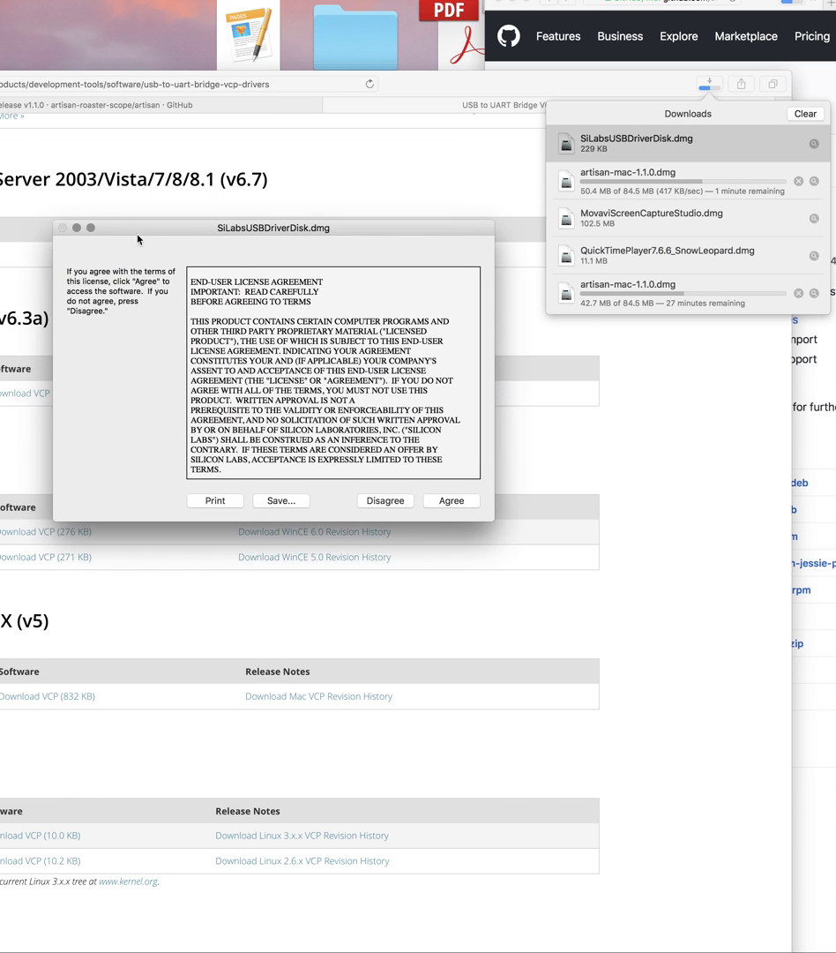
pyautogui.click(444, 501)
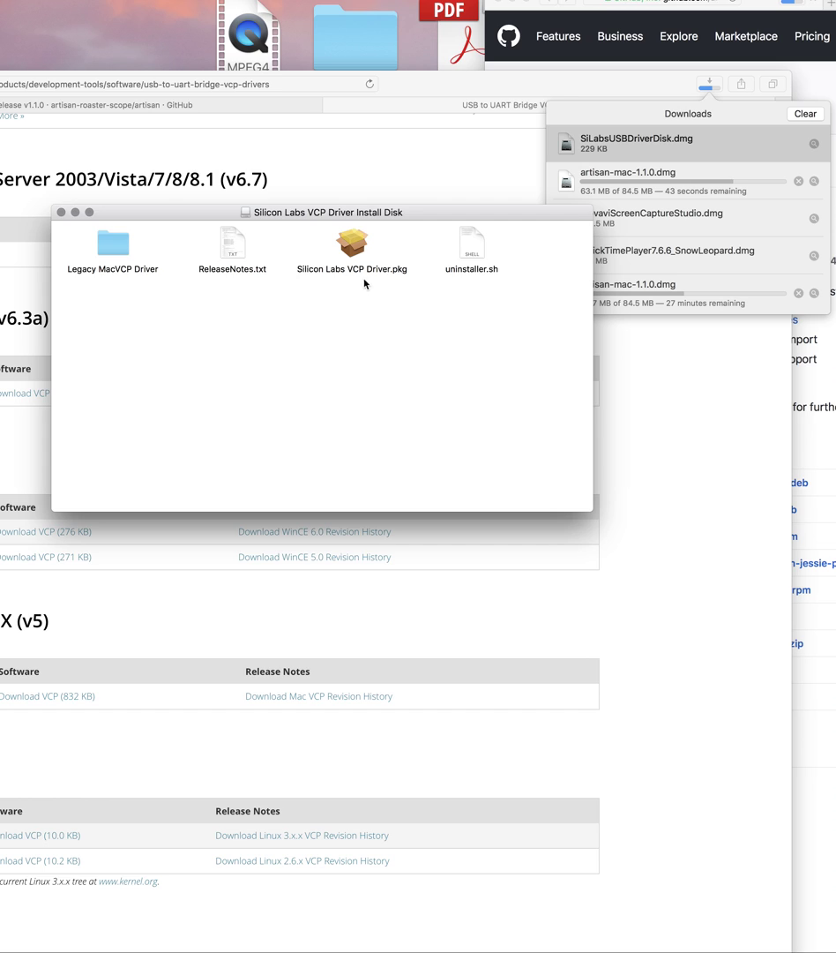
# Run Silicon Labs VCP Driver.pkg, agree to the software license, and start the standard installation on Macintosh HD.
pyautogui.click(353, 248)
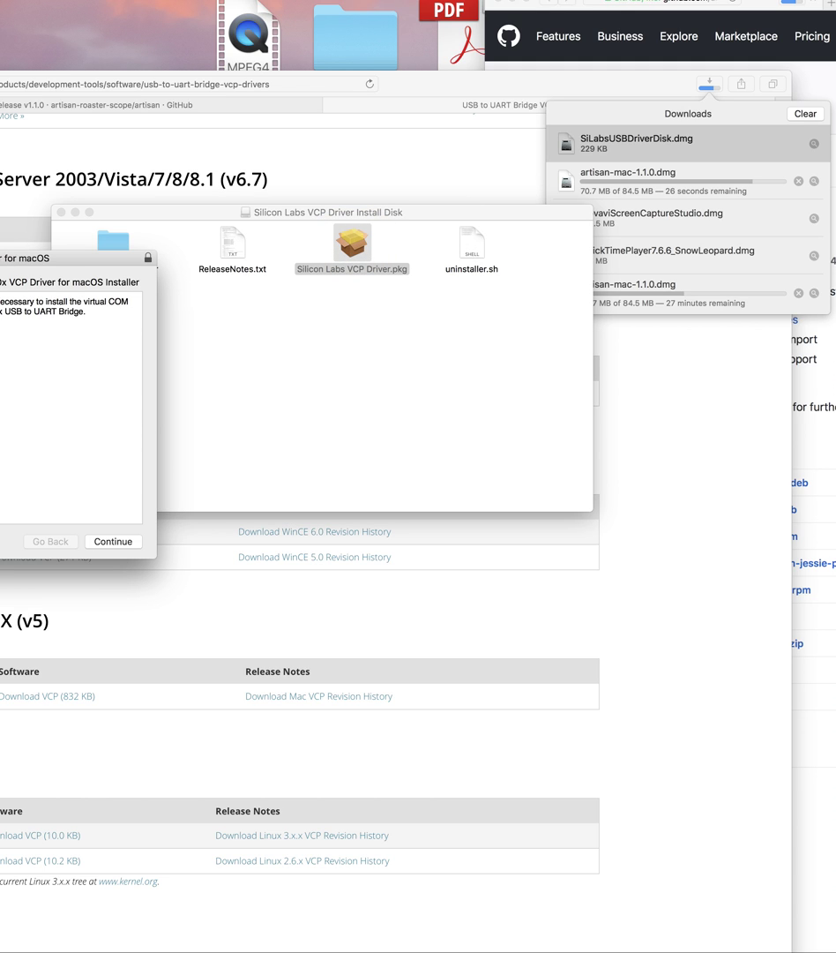
pyautogui.moveTo(89, 257); pyautogui.dragTo(578, 311)
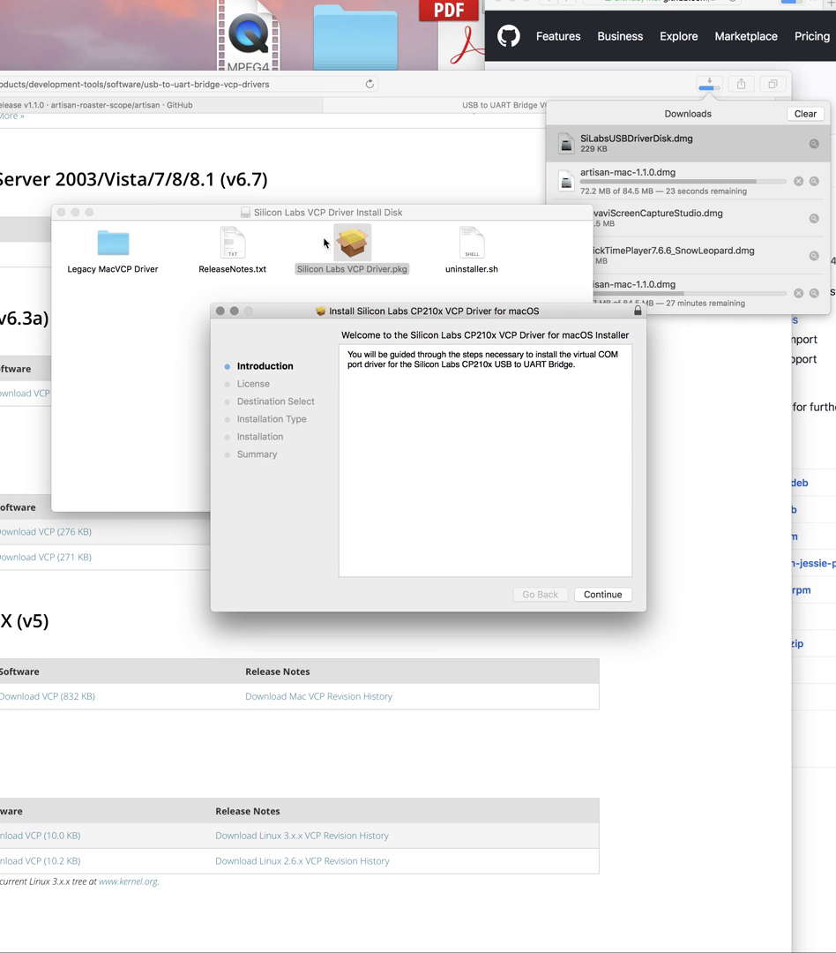
pyautogui.click(599, 596)
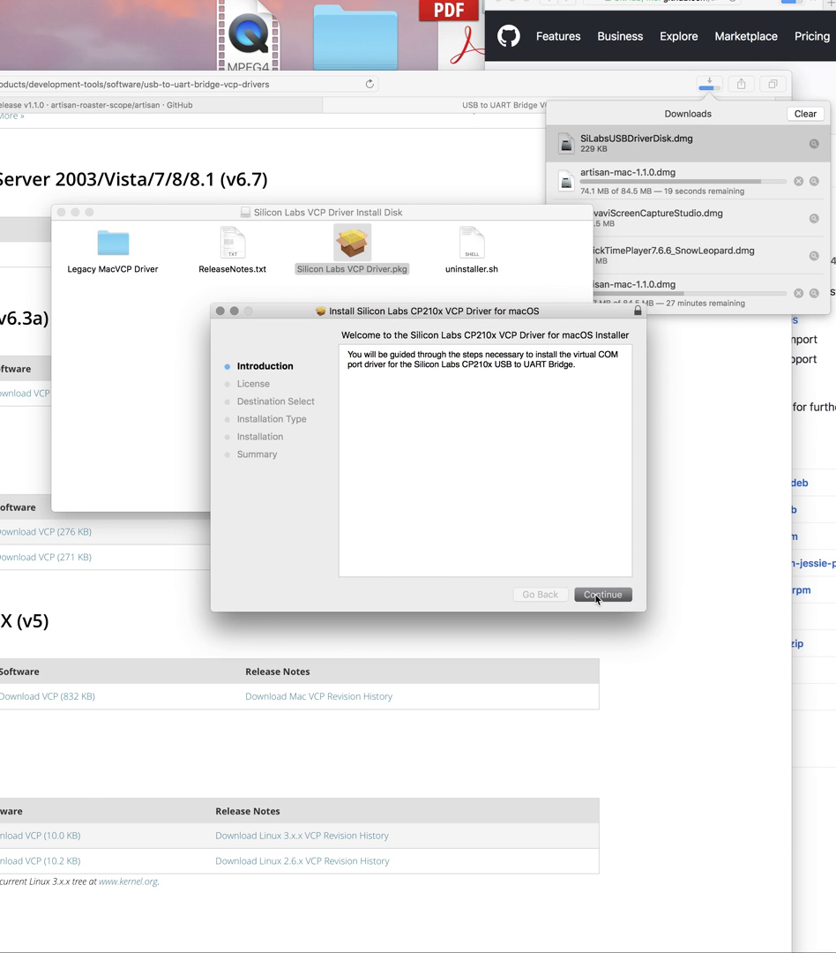
pyautogui.click(597, 596)
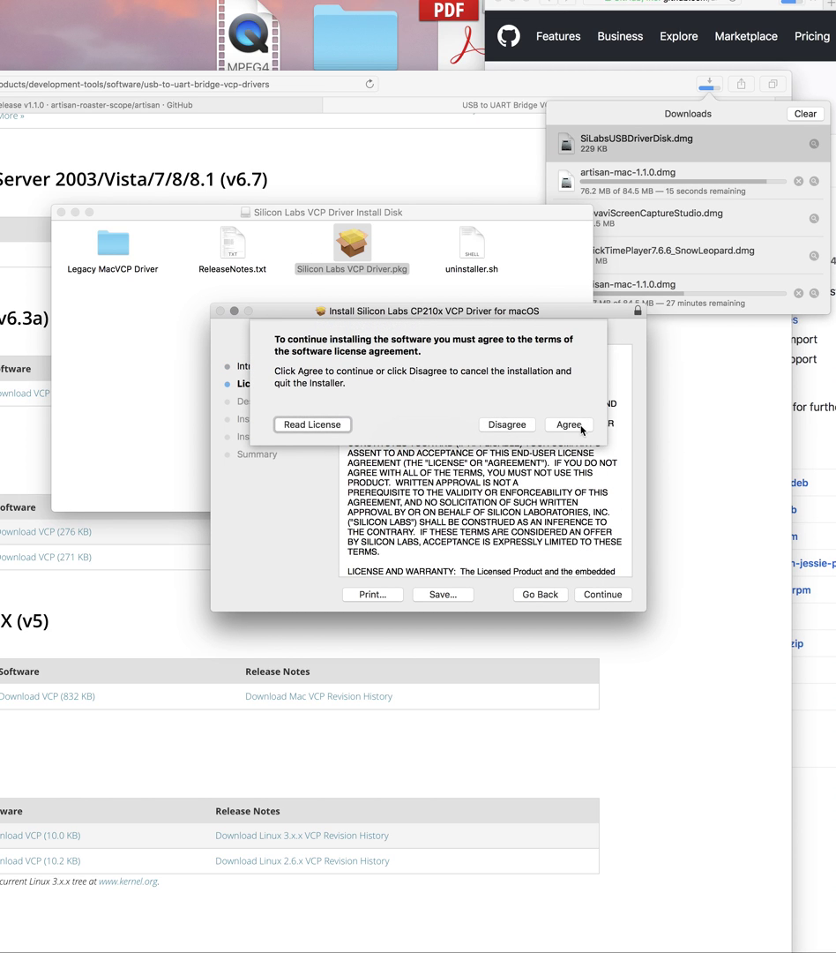
pyautogui.click(575, 429)
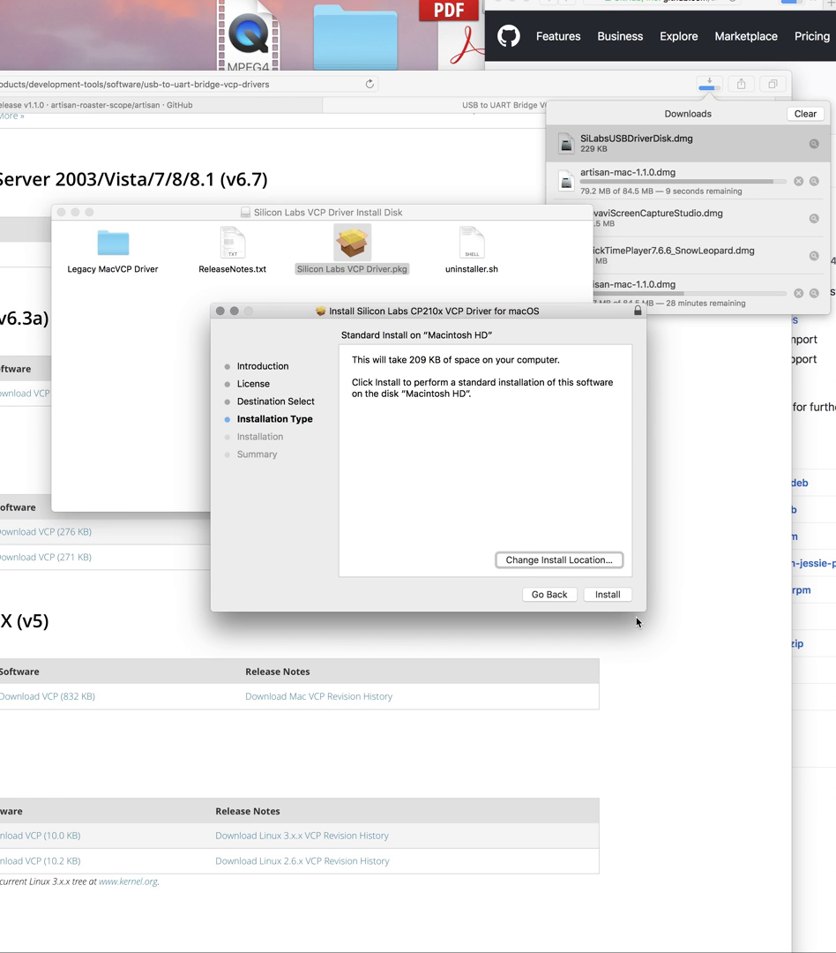
pyautogui.click(608, 595)
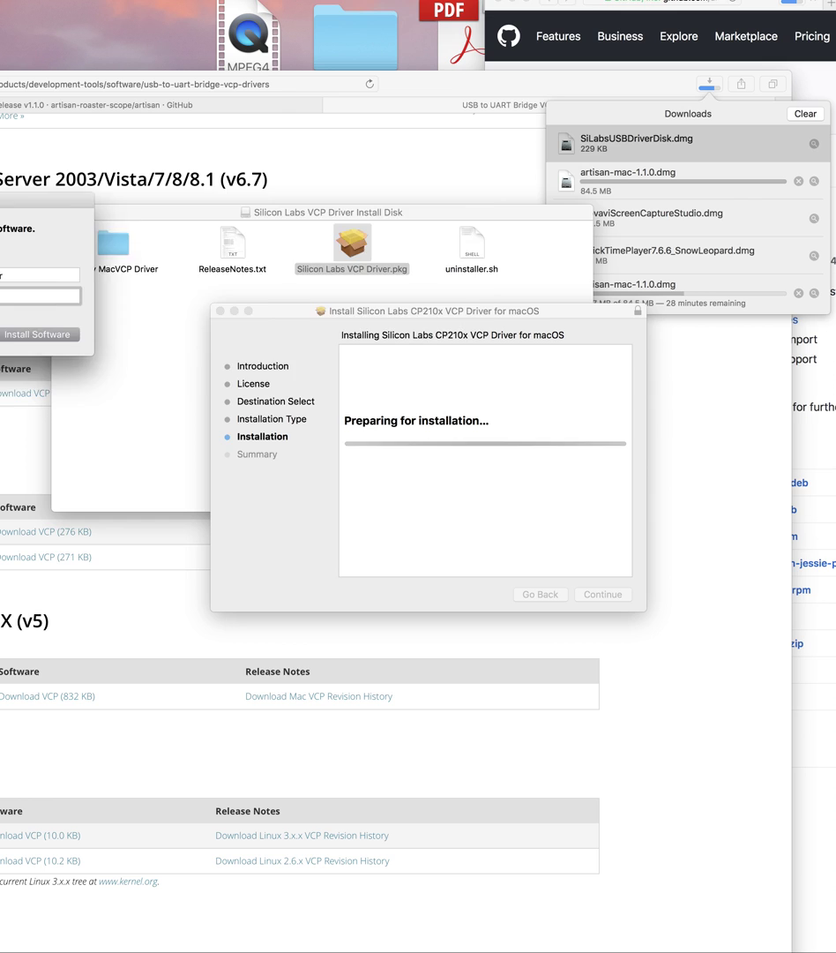
# Authorize the driver installation by entering the account password in the installer prompt.
pyautogui.moveTo(2, 222); pyautogui.dragTo(390, 495)
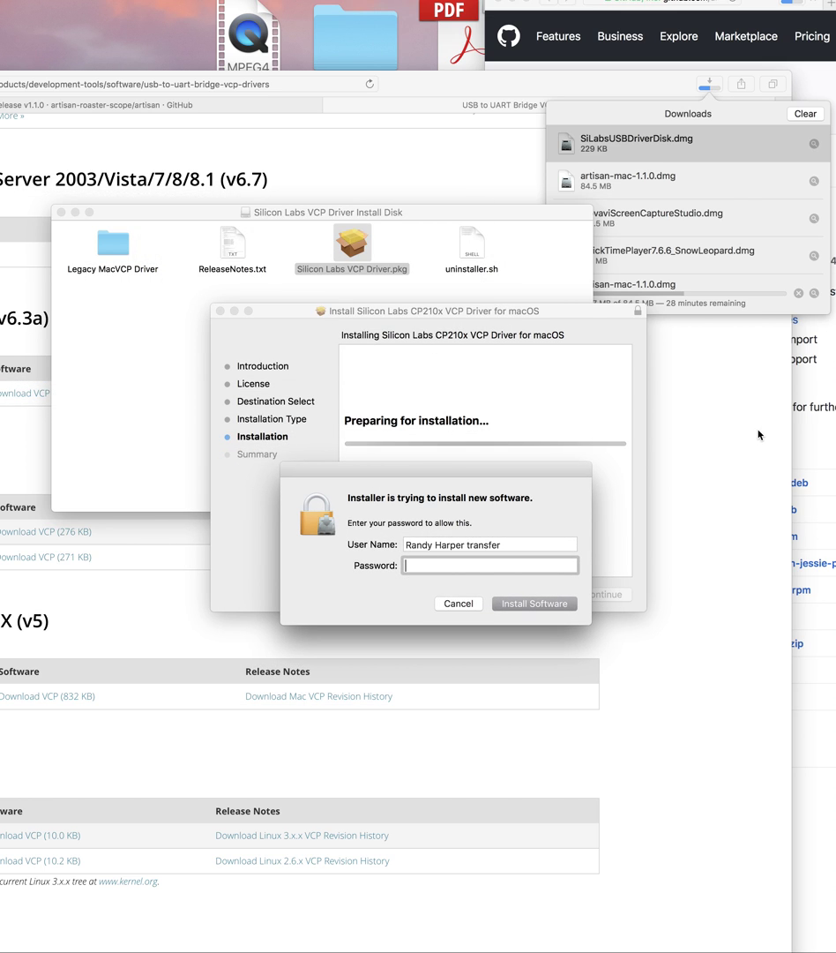
pyautogui.write('••••••••')
pyautogui.press('Return')
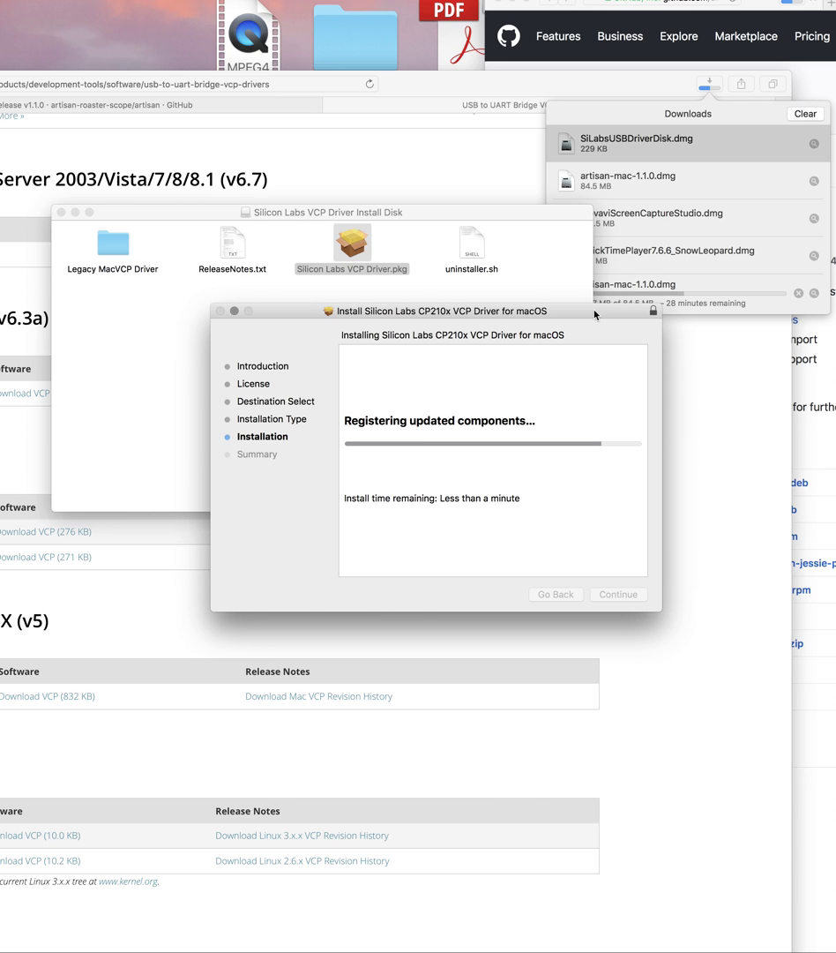
# Stop the unfinished duplicate artisan-mac-1.1.0.dmg download and open the completed copy's disk image.
pyautogui.click(612, 112)
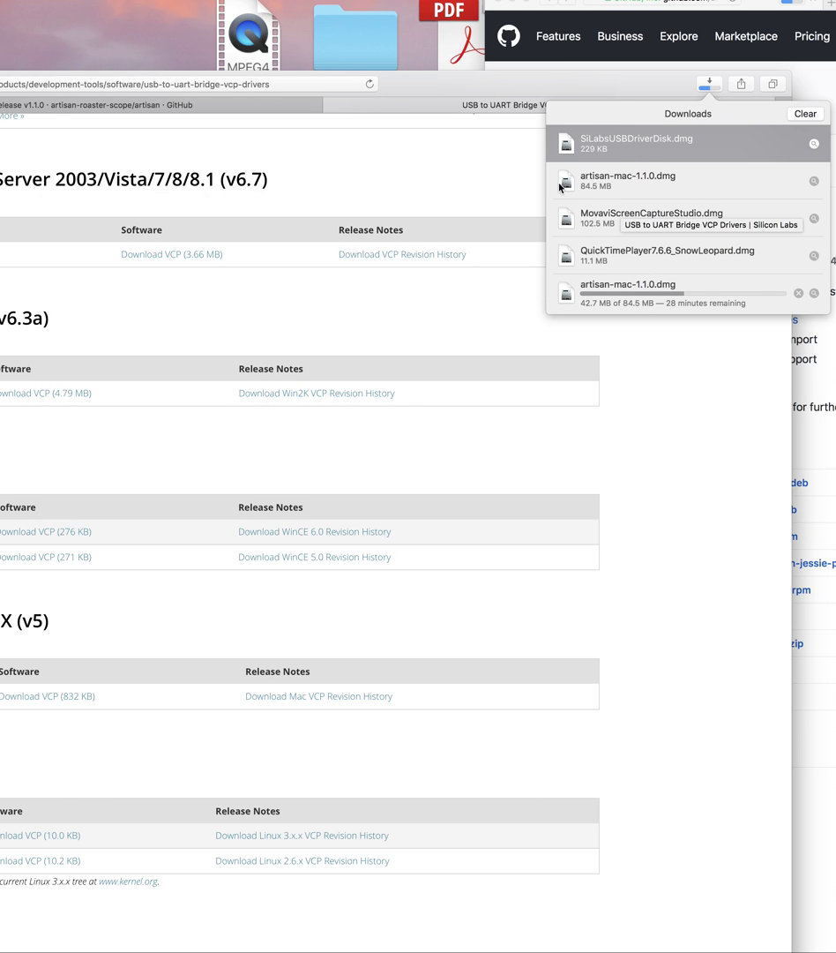
pyautogui.click(799, 294)
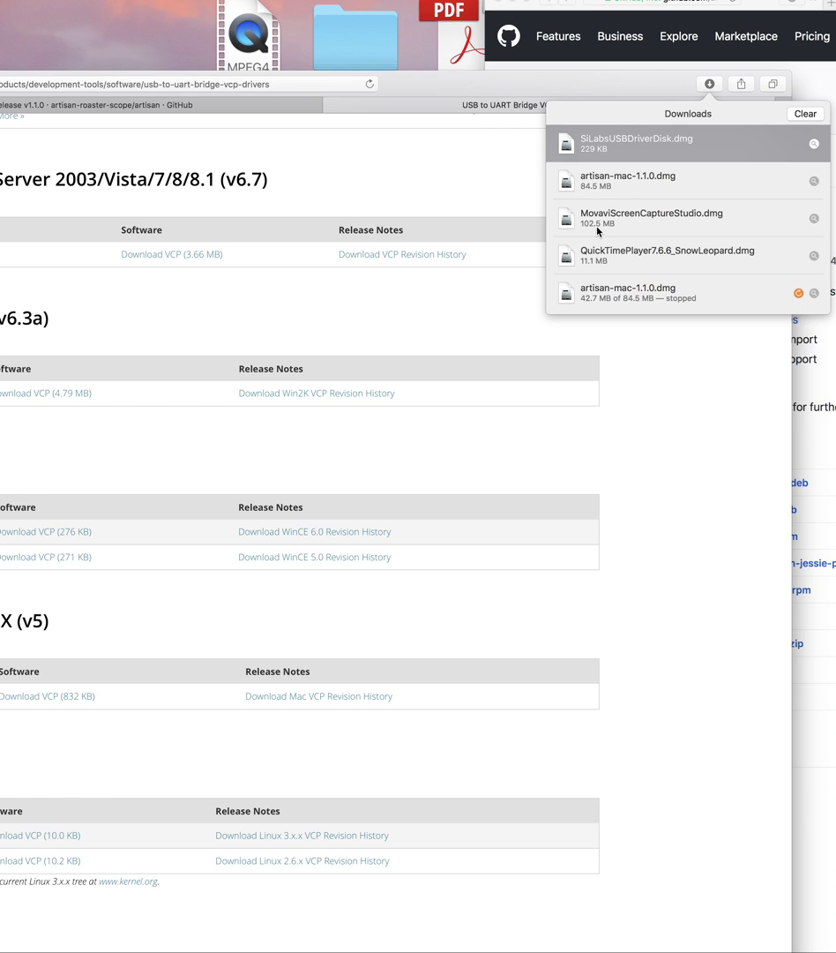
pyautogui.click(600, 182)
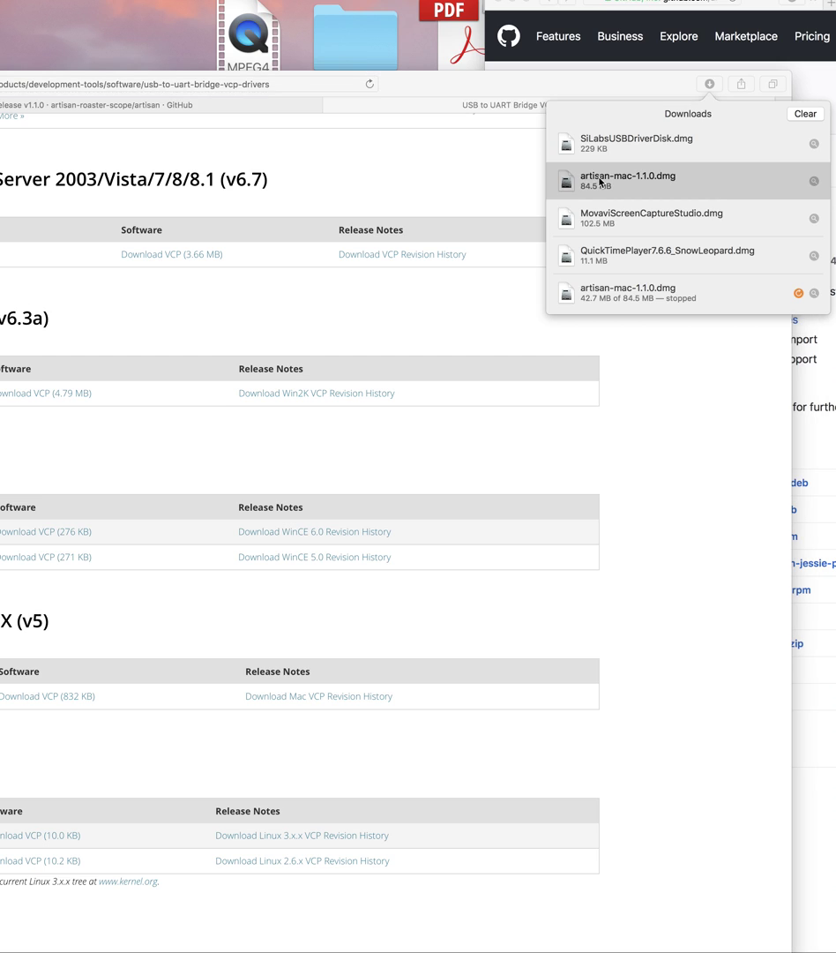
pyautogui.doubleClick(600, 182)
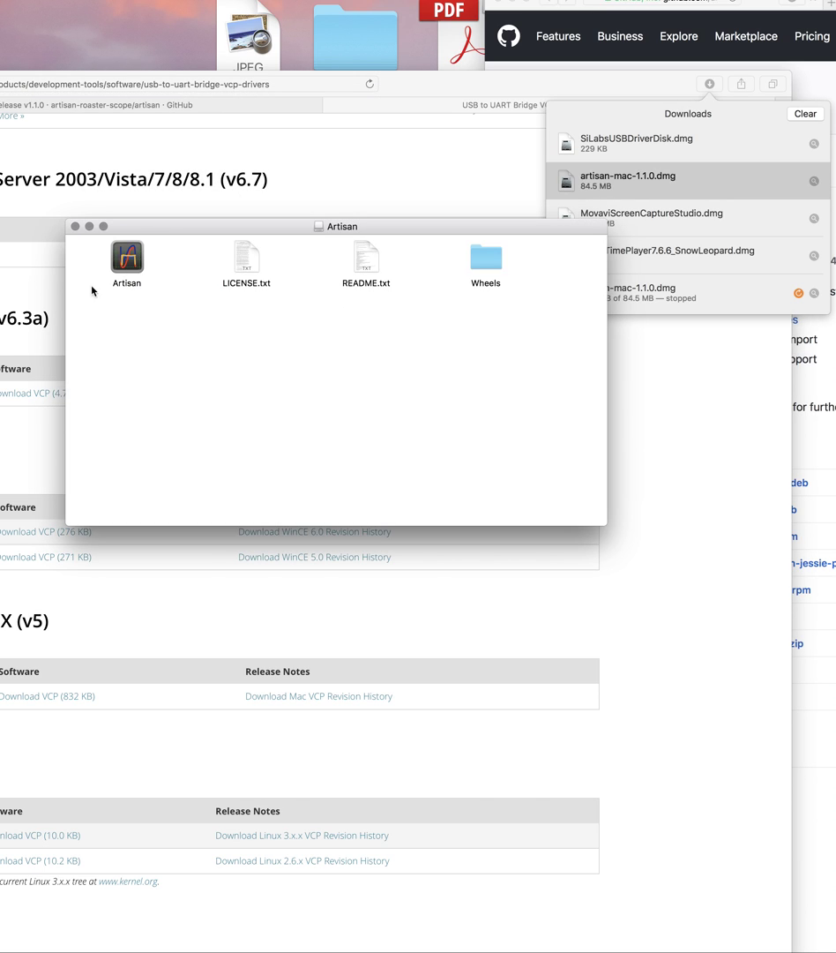
# Try to launch the Artisan application from the mounted Artisan disk image.
pyautogui.click(128, 262)
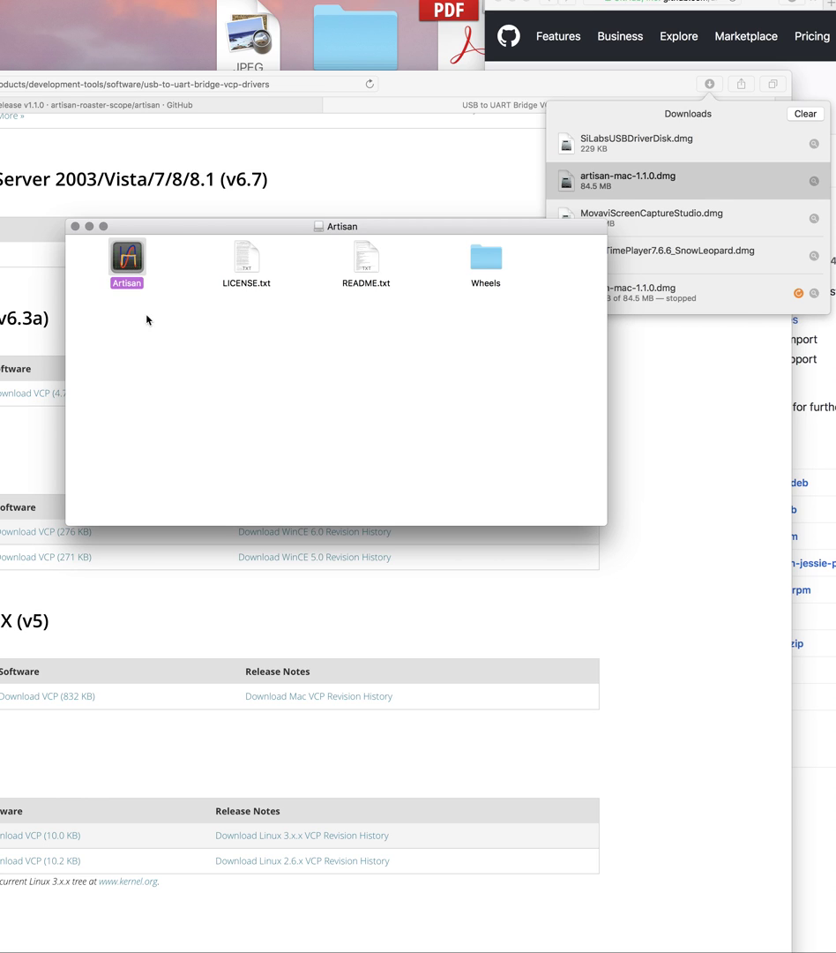
pyautogui.doubleClick(128, 255)
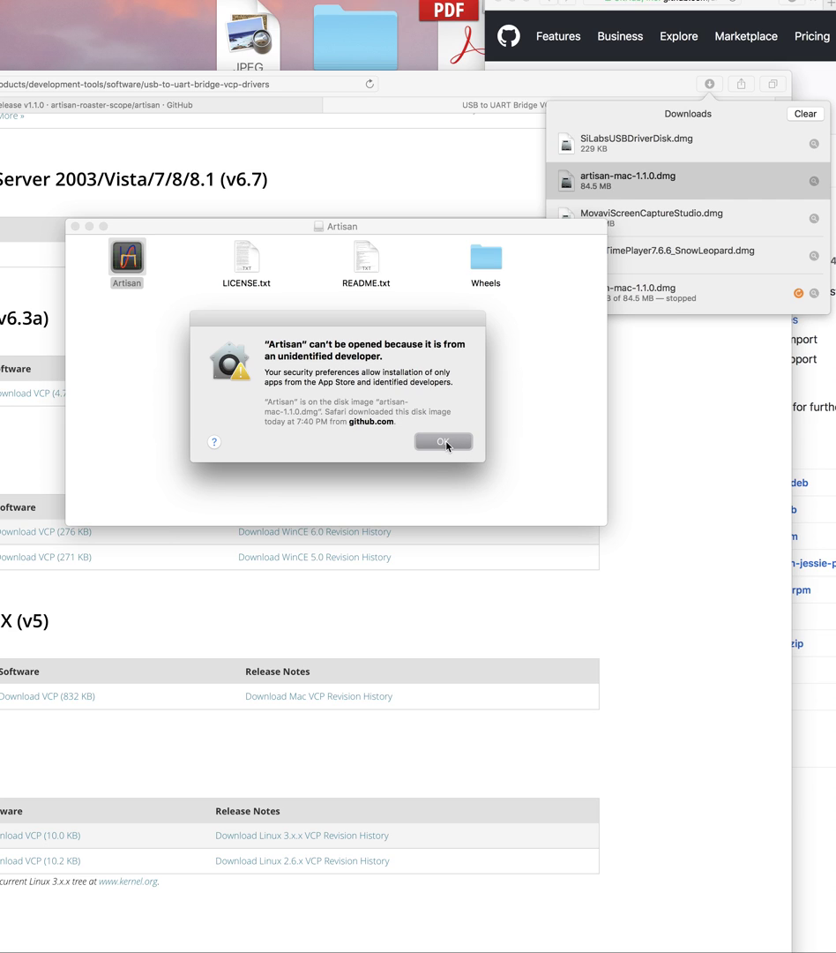
pyautogui.moveTo(446, 446); pyautogui.dragTo(196, 482)
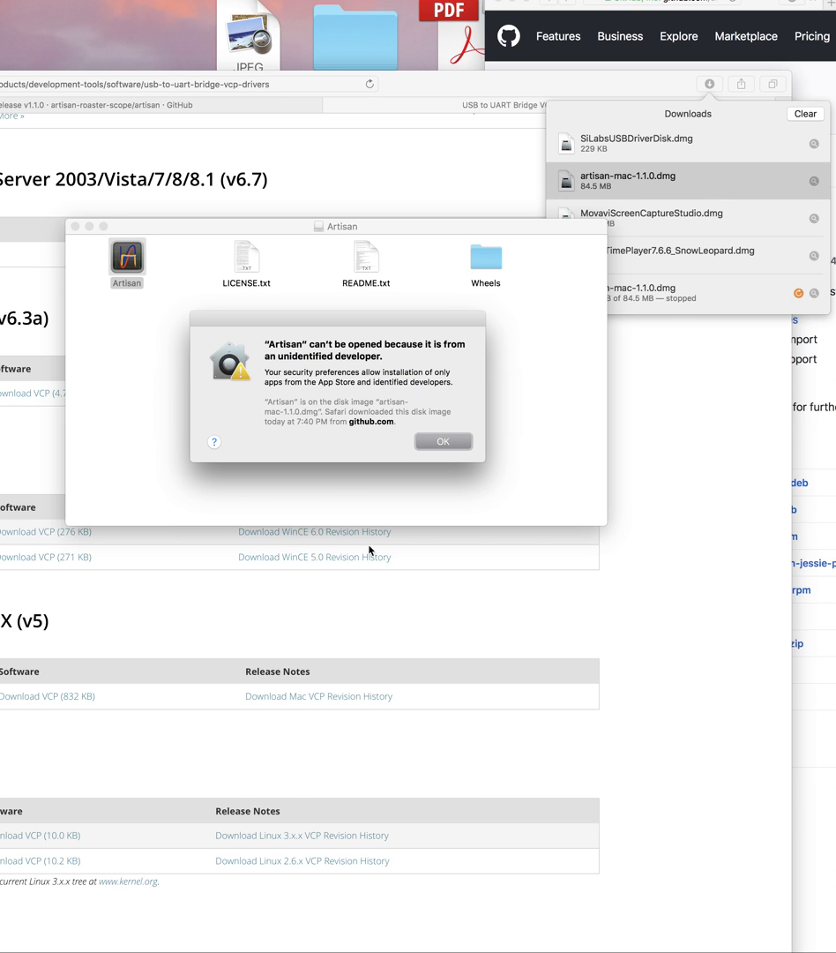